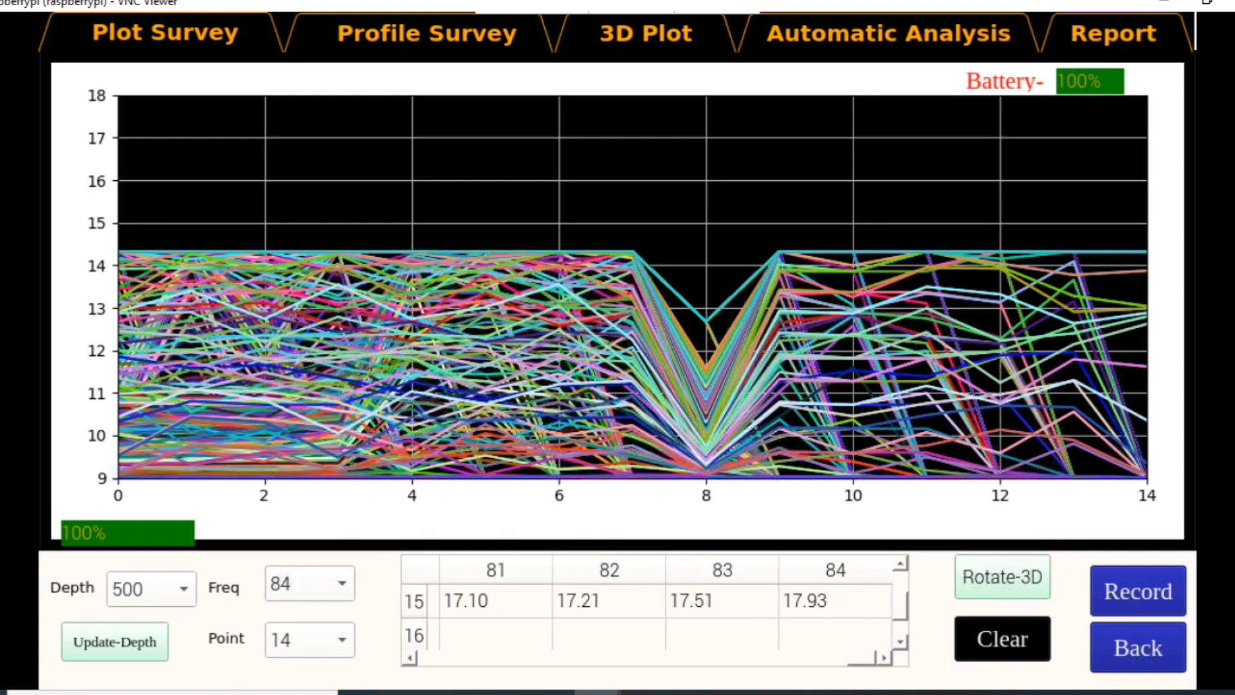
Show the Profile Survey contour view and the automatic analysis suggesting point 08.
{"action": "left_click", "coordinate": [427, 33]}
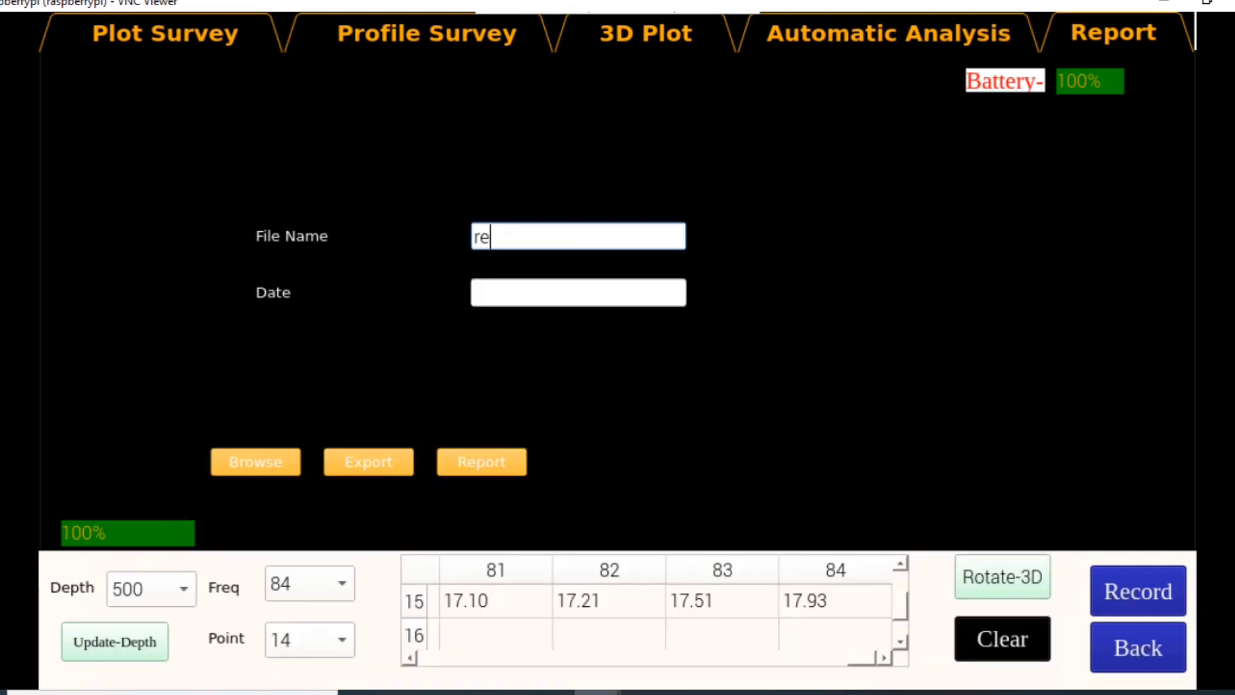
{"action": "type", "text": "port"}
{"action": "type", "text": "sample"}
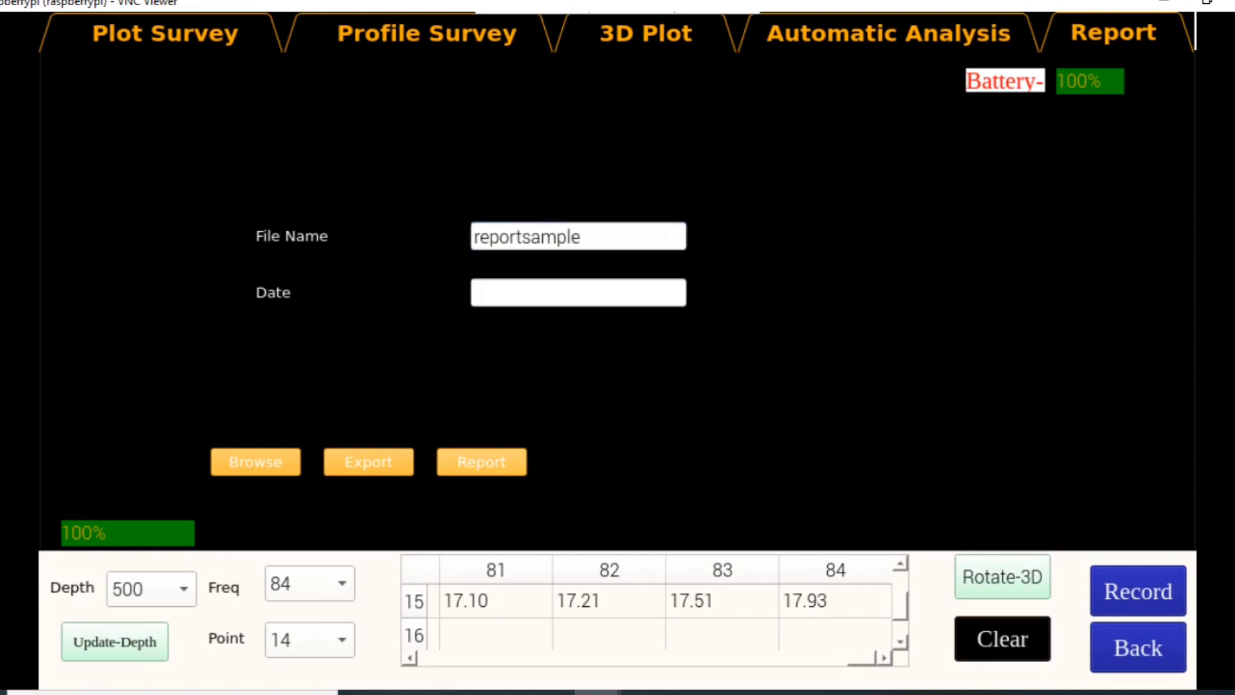
Generate the 'reportsample' report, dismiss the notice, and browse for its PDF.
{"action": "key", "text": "Return"}
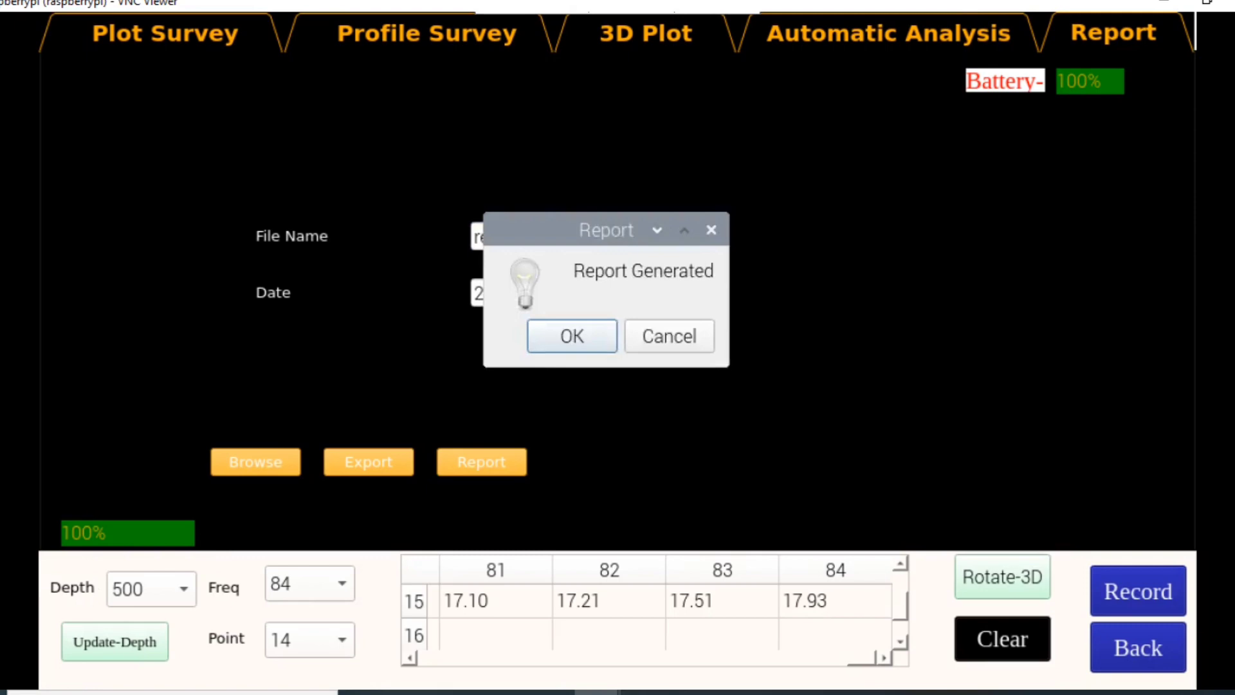
{"action": "key", "text": "Return"}
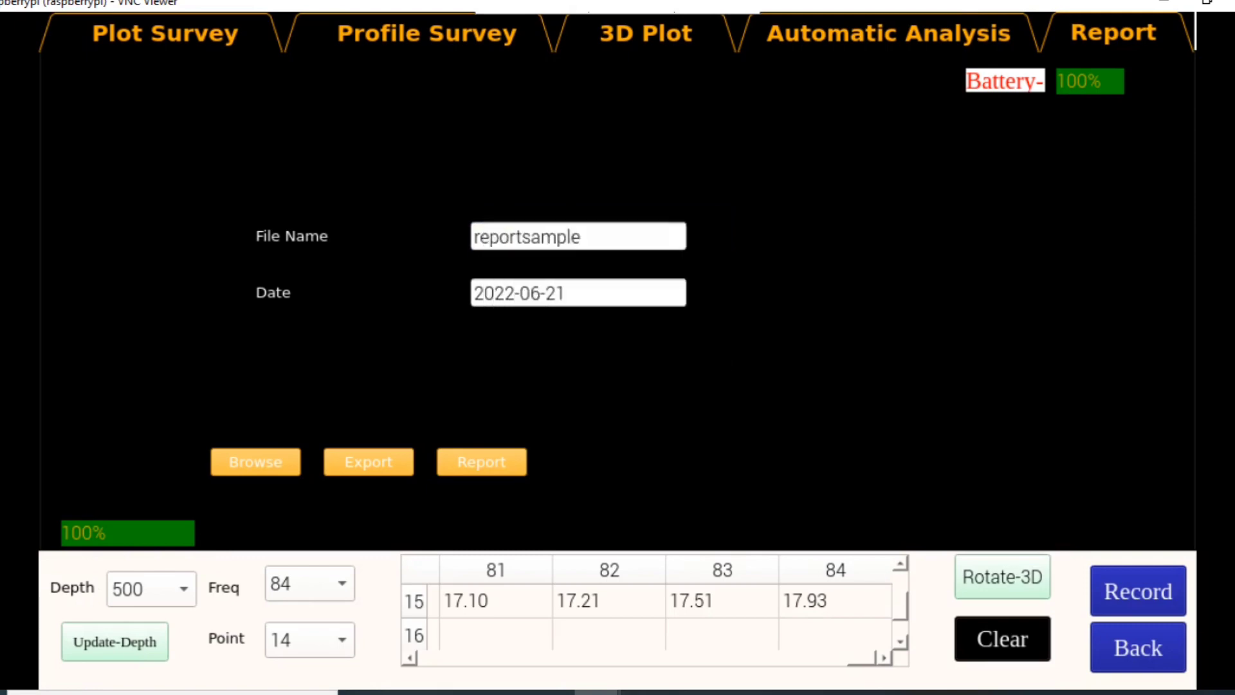
{"action": "key", "text": "Return"}
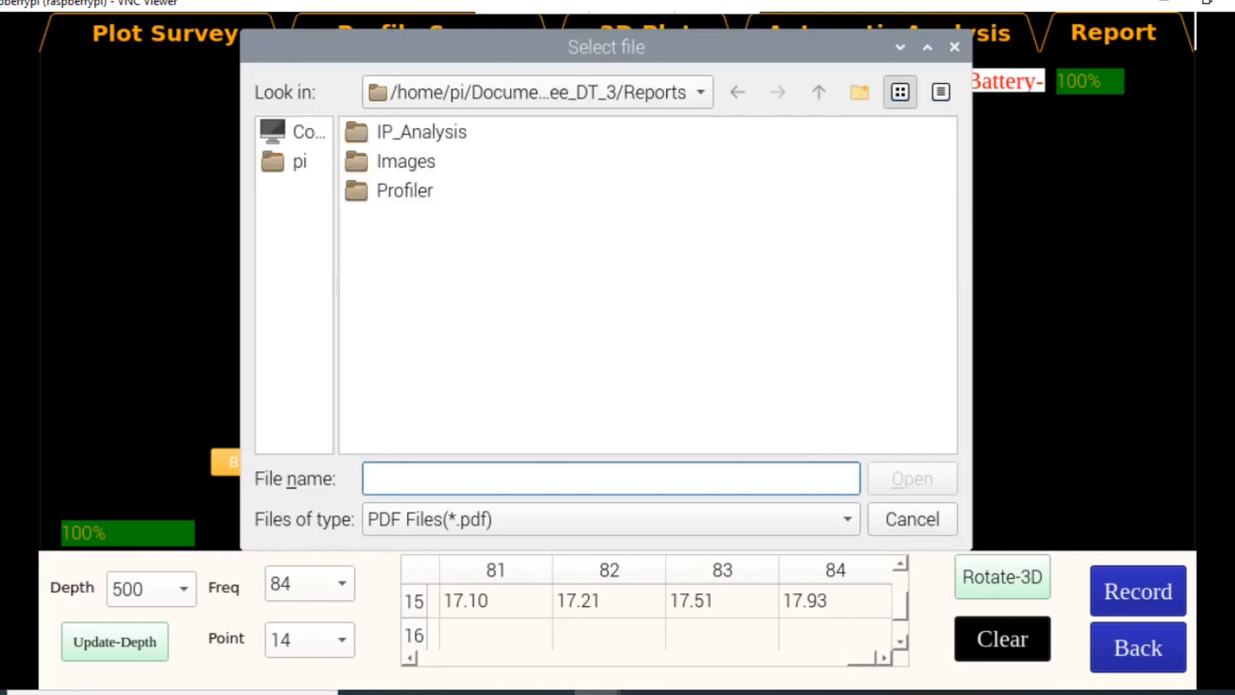
Enter the Profiler reports folder to reach reportsample2022-06-21.pdf.
{"action": "double_click", "coordinate": [405, 190]}
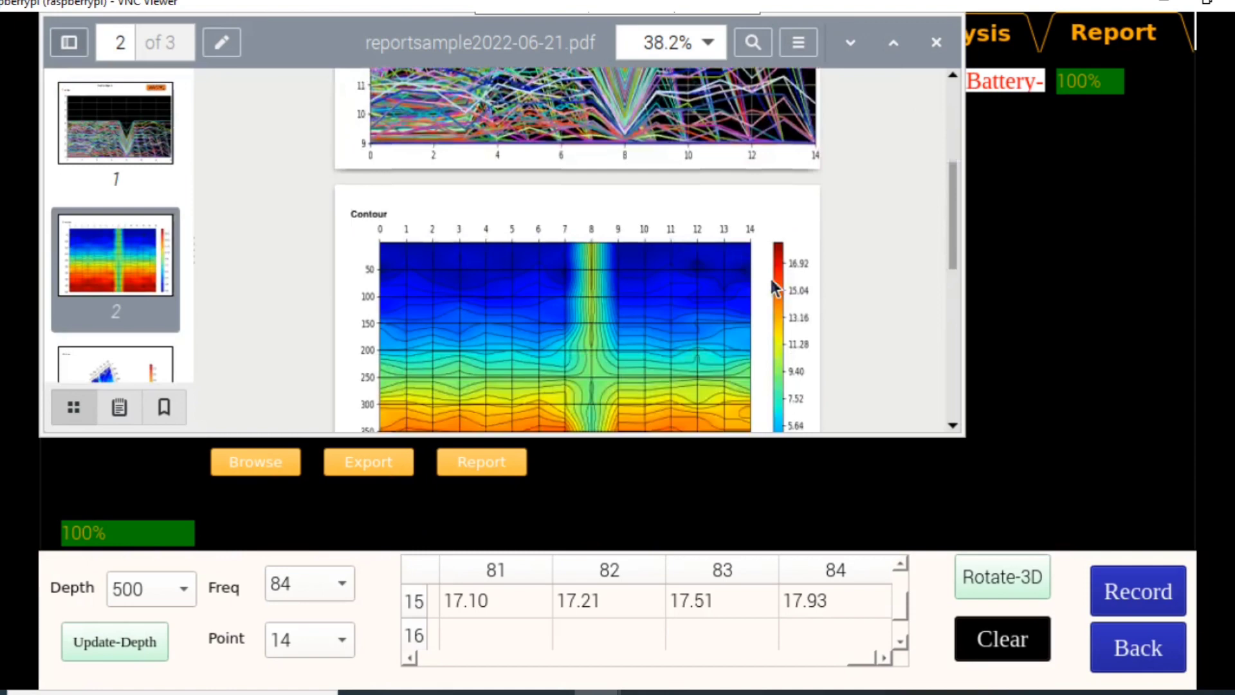
{"action": "scroll", "coordinate": [774, 288], "scroll_direction": "down", "scroll_amount": 3}
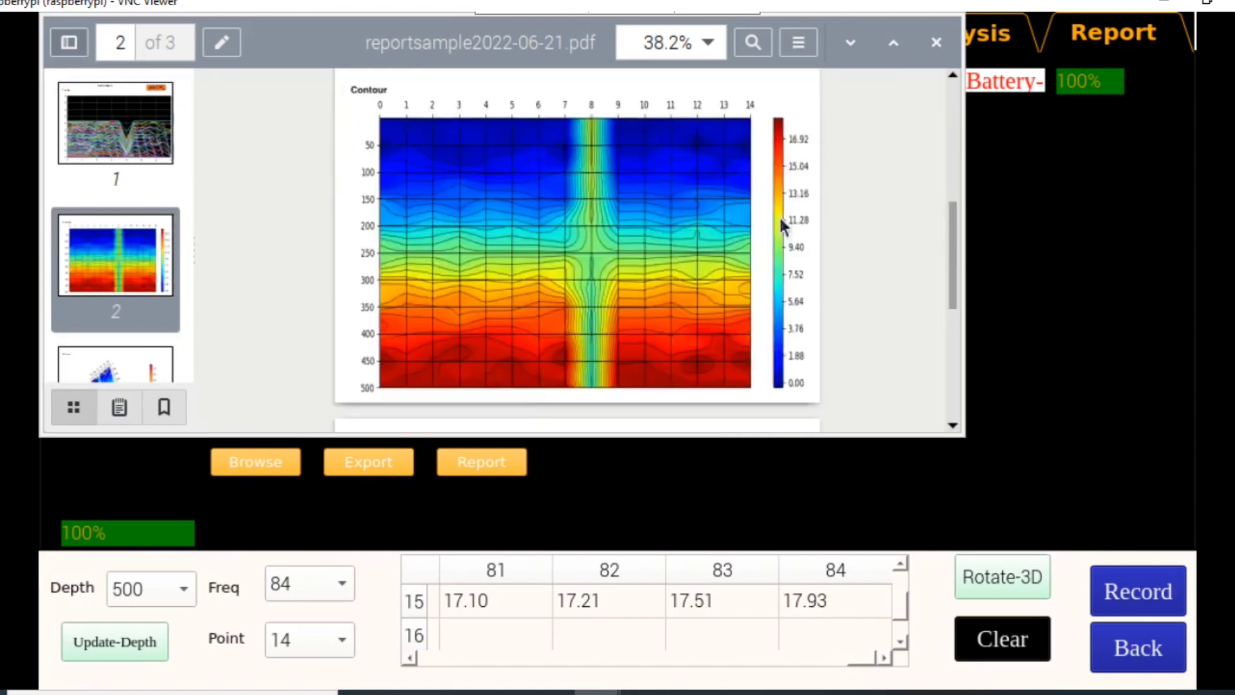
{"action": "scroll", "coordinate": [779, 215], "scroll_direction": "down", "scroll_amount": 1}
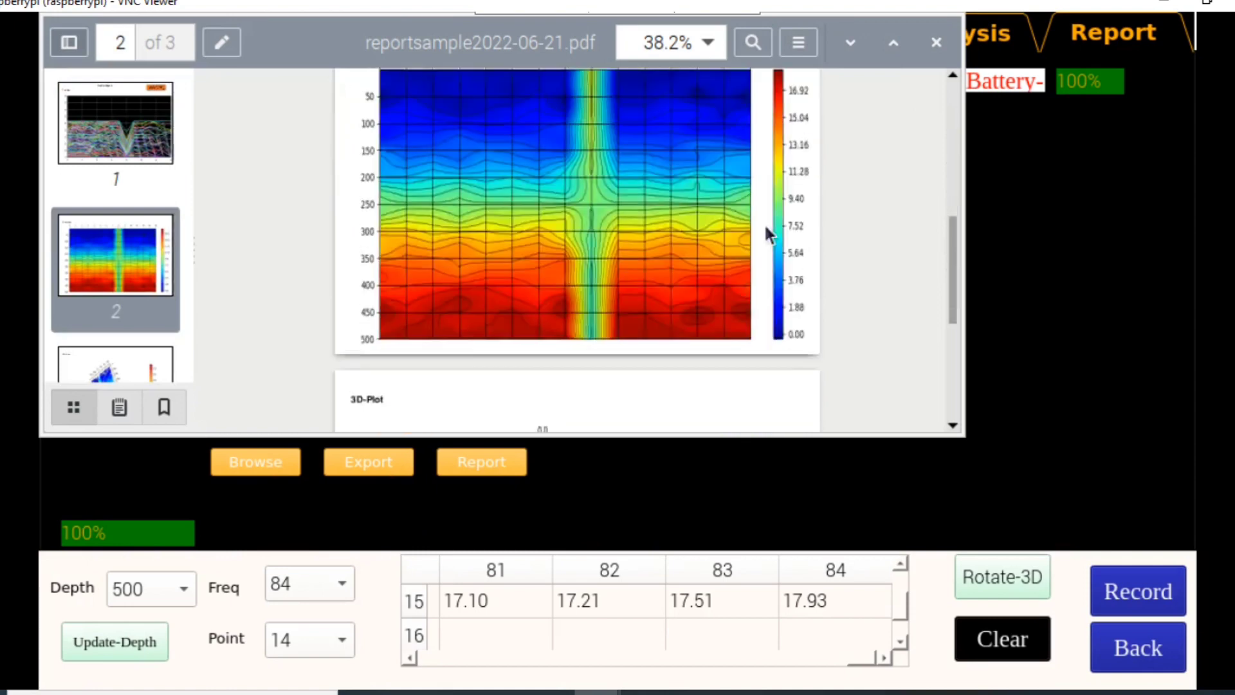
{"action": "scroll", "coordinate": [764, 223], "scroll_direction": "down", "scroll_amount": 5}
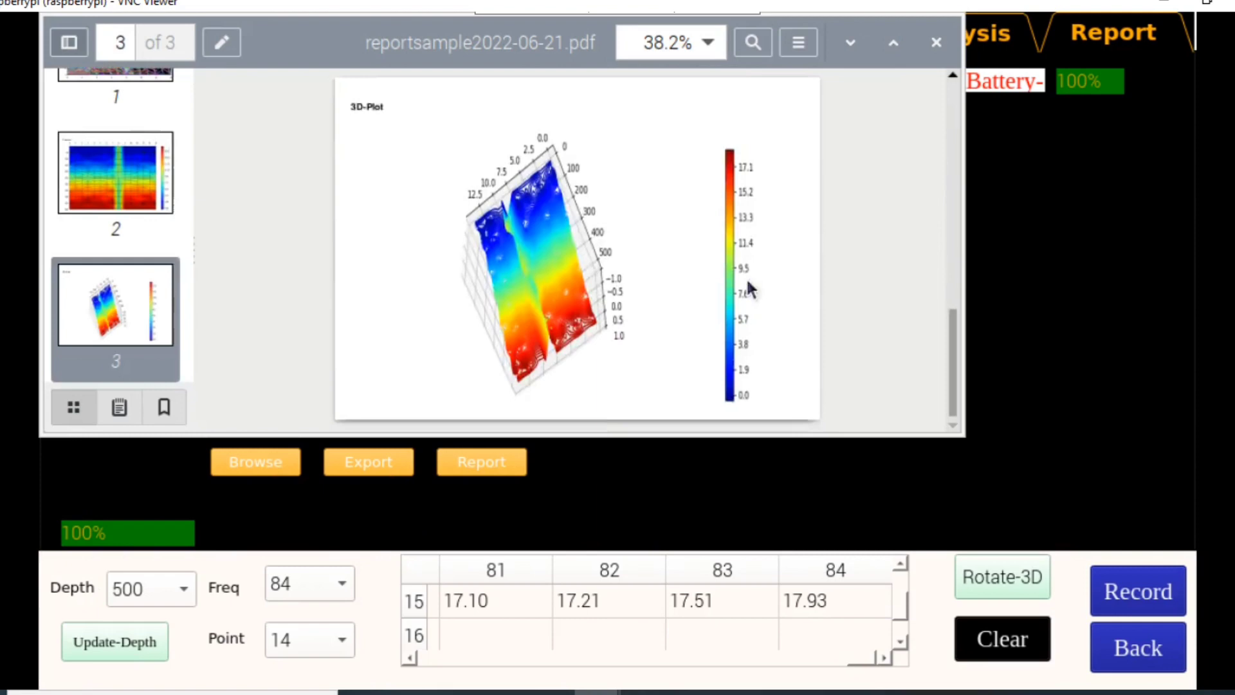